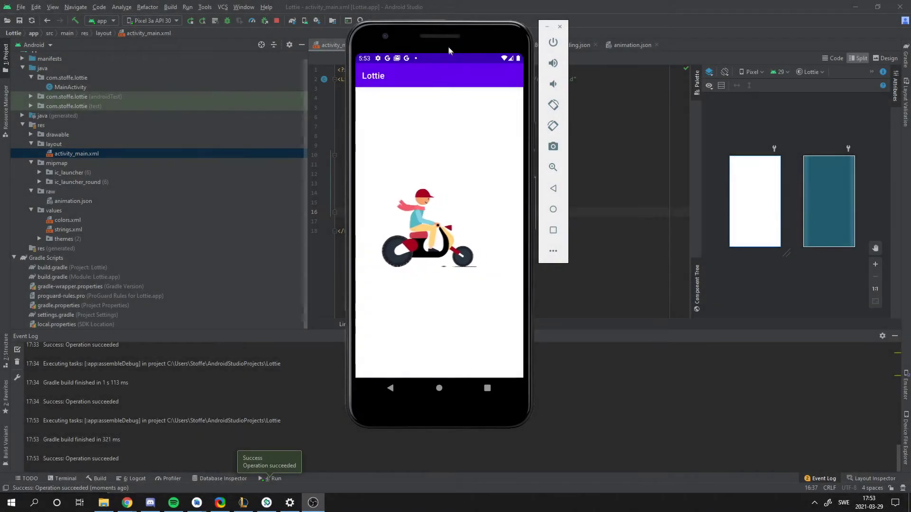
# Nudge the emulator window aside before working in the LottieAnimation project.
pyautogui.moveTo(448, 47)
pyautogui.mouseDown()
pyautogui.moveTo(482, 44)
pyautogui.moveTo(458, 38)
pyautogui.moveTo(585, 44)
pyautogui.moveTo(447, 51)
pyautogui.mouseUp()
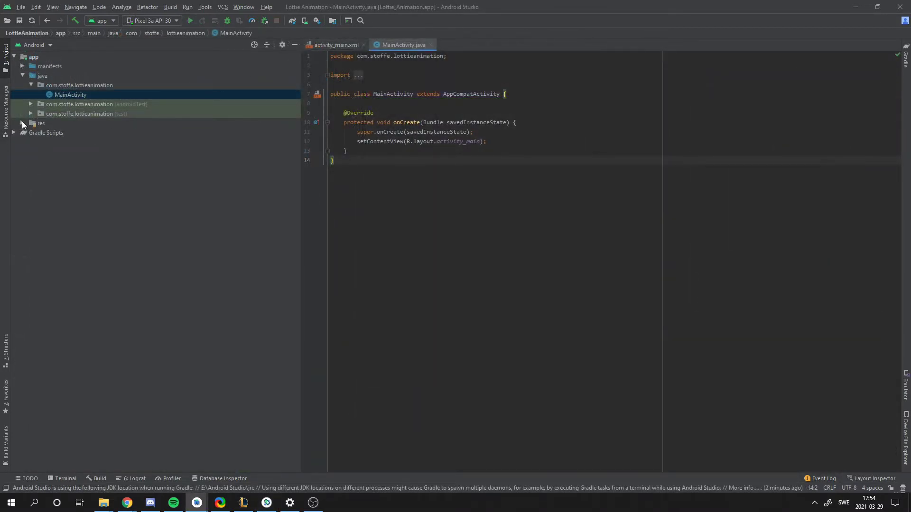
# Add implementation 'com.airbnb.android:lottie:3.6.0' to the app module's build.gradle.
pyautogui.click(23, 123)
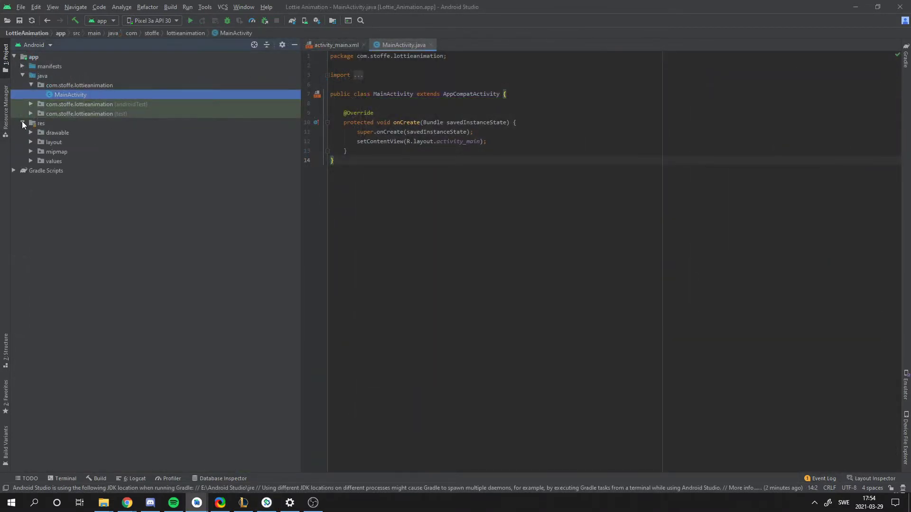
pyautogui.click(24, 171)
pyautogui.doubleClick(80, 189)
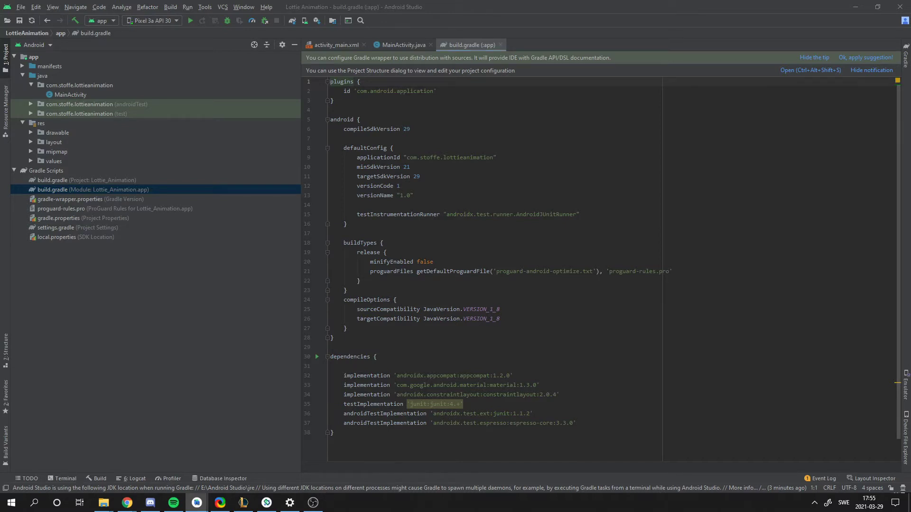
pyautogui.scroll(-1, 550, 409)
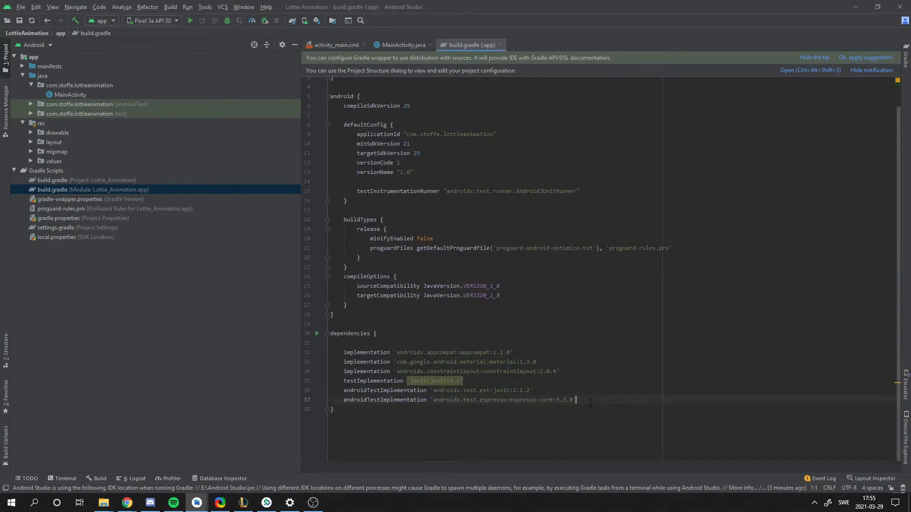
pyautogui.press('Return')
pyautogui.press('Return')
pyautogui.write("implementation 'com.airbnb.android:lottie:3.6.0'")
pyautogui.scroll(-1, 352, 420)
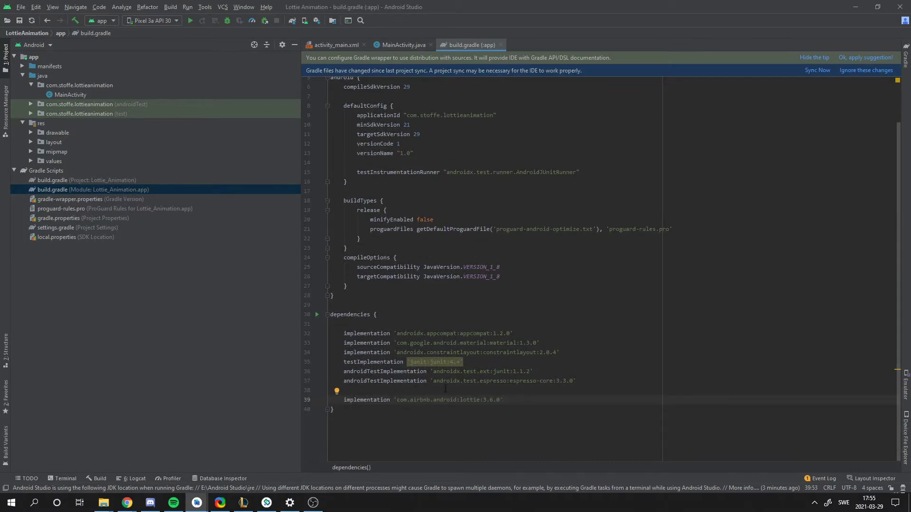
# Sync the project with the updated Gradle files, then bring up Chrome.
pyautogui.moveTo(462, 399); pyautogui.dragTo(489, 400)
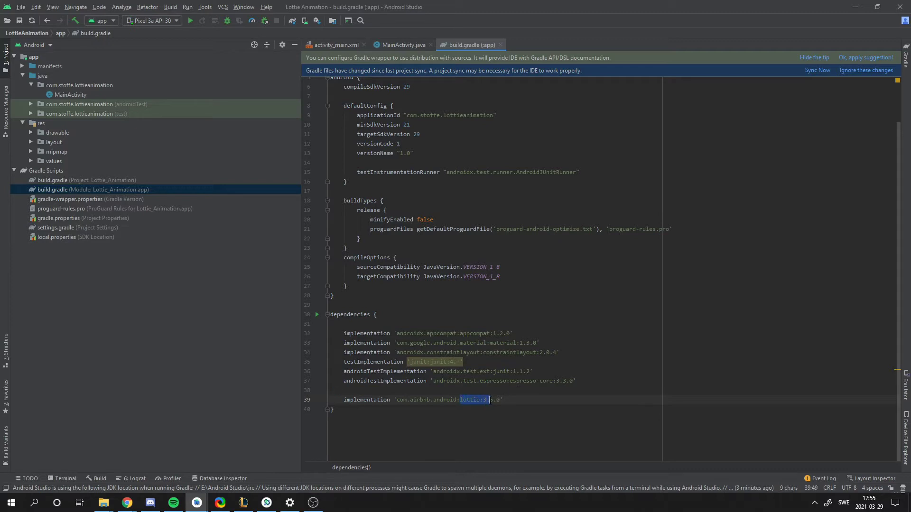
pyautogui.click(817, 70)
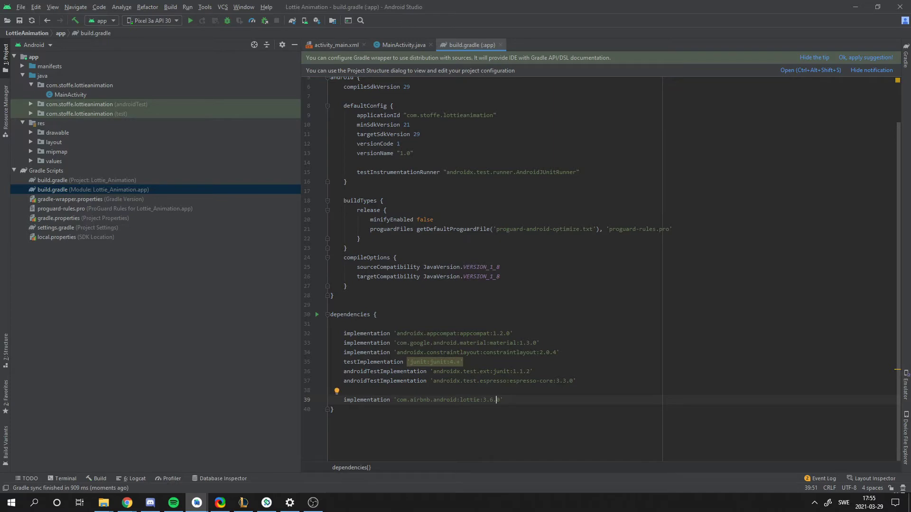
pyautogui.click(127, 503)
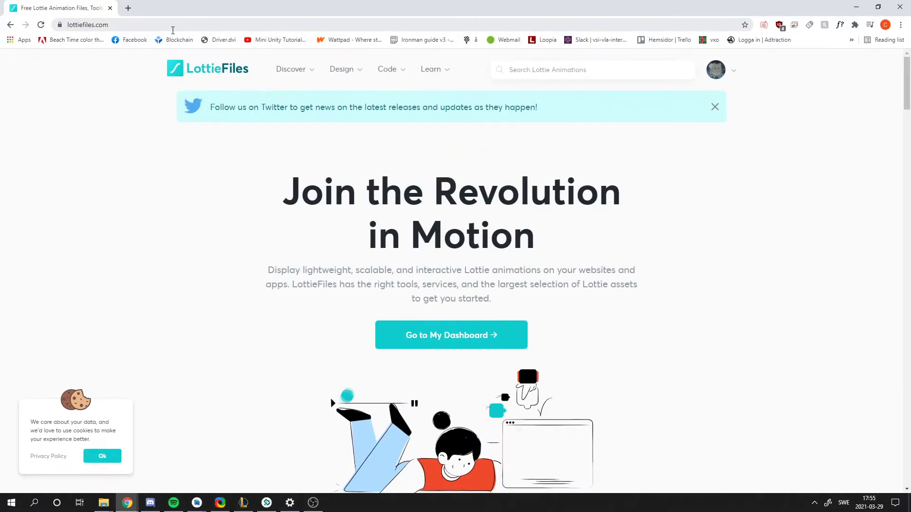
pyautogui.moveTo(294, 70)
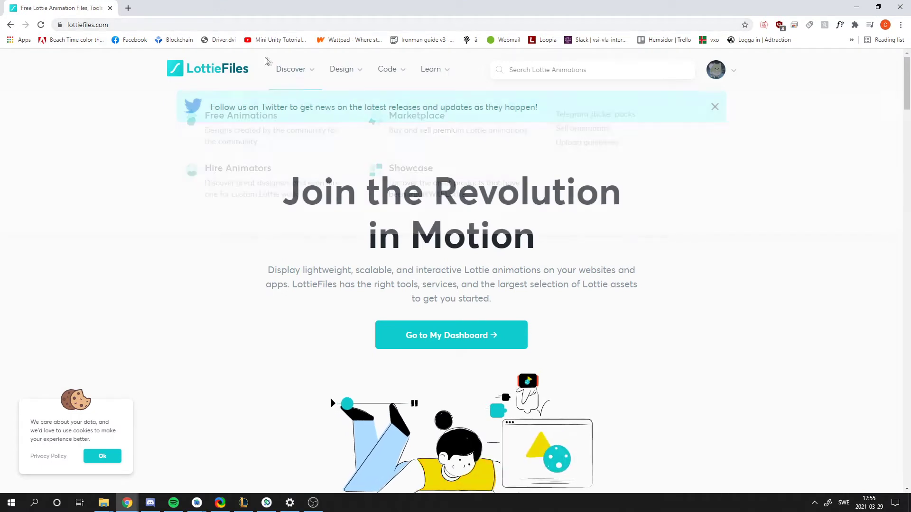
# Download the Scooter Riding animation from LottieFiles as a Lottie JSON file.
pyautogui.click(268, 118)
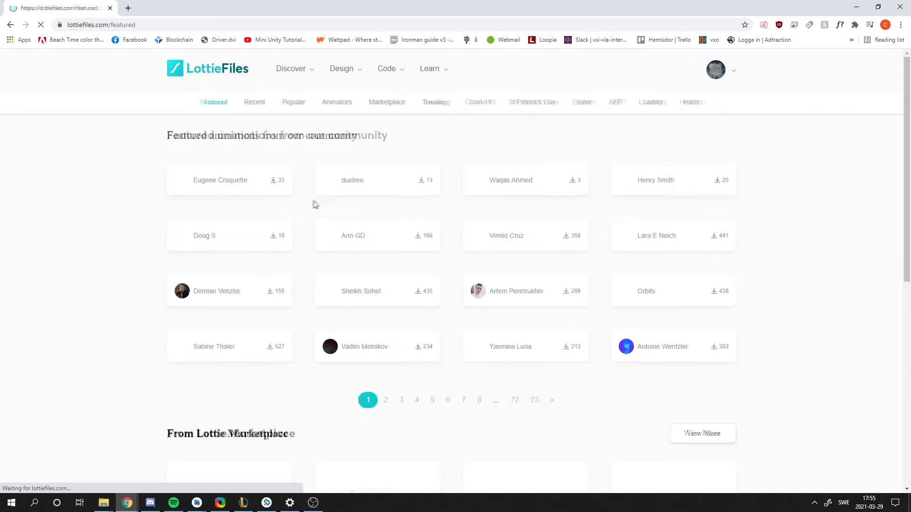
pyautogui.scroll(-1, 474, 244)
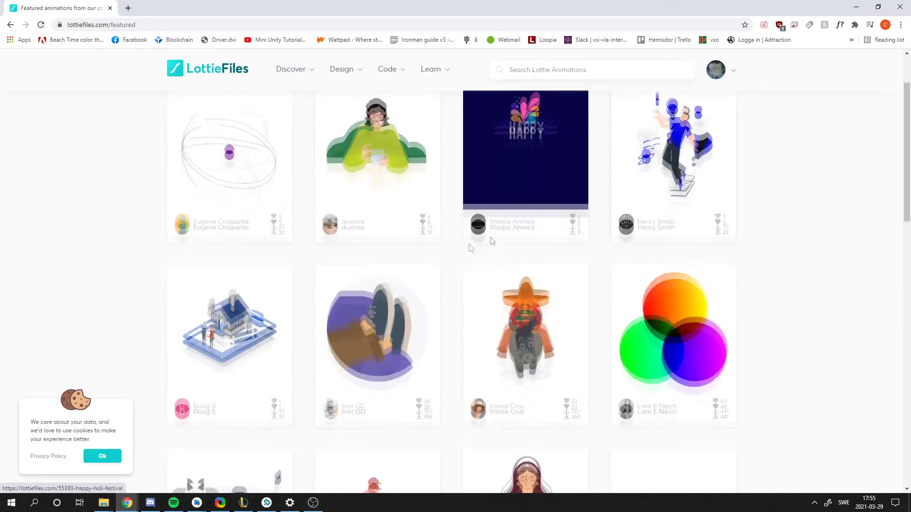
pyautogui.scroll(-1, 399, 374)
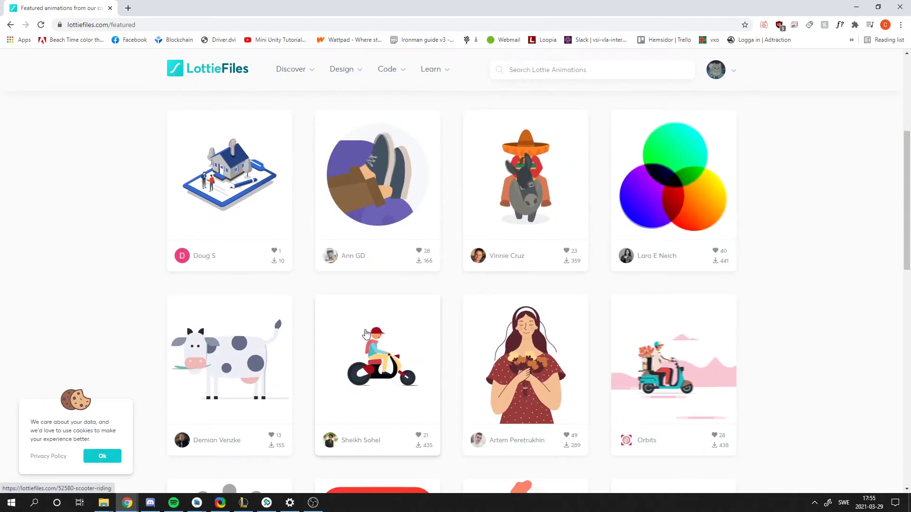
pyautogui.click(369, 334)
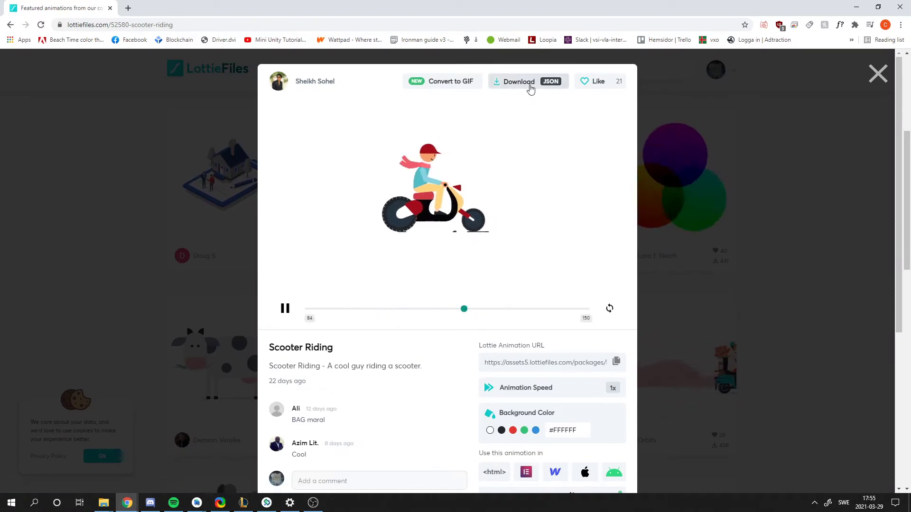
pyautogui.click(516, 82)
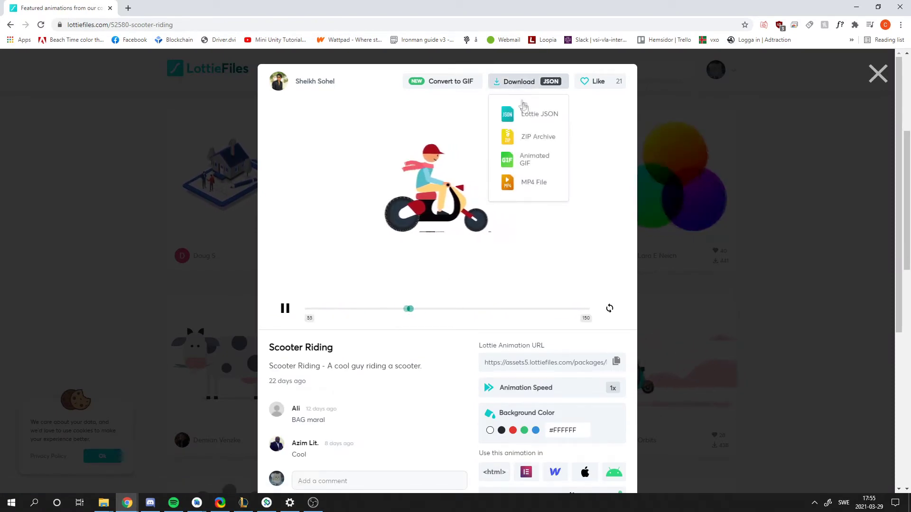
pyautogui.click(494, 135)
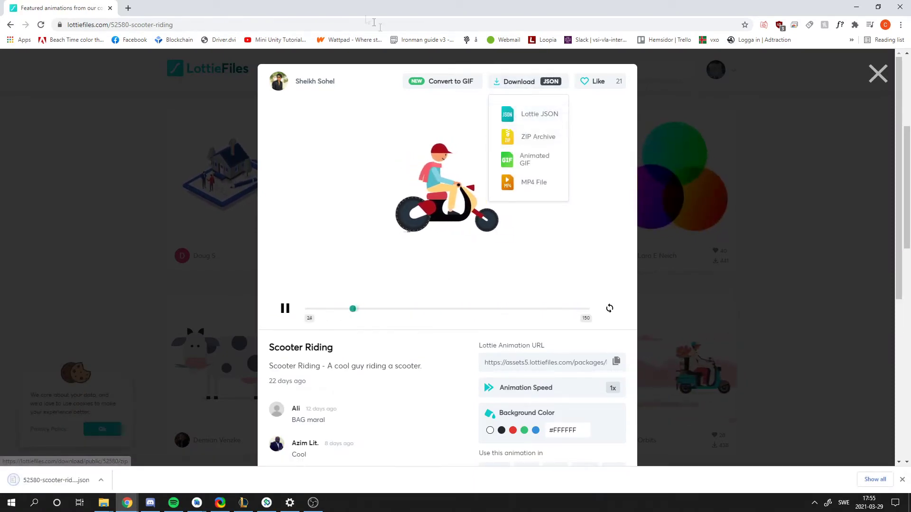
pyautogui.click(856, 6)
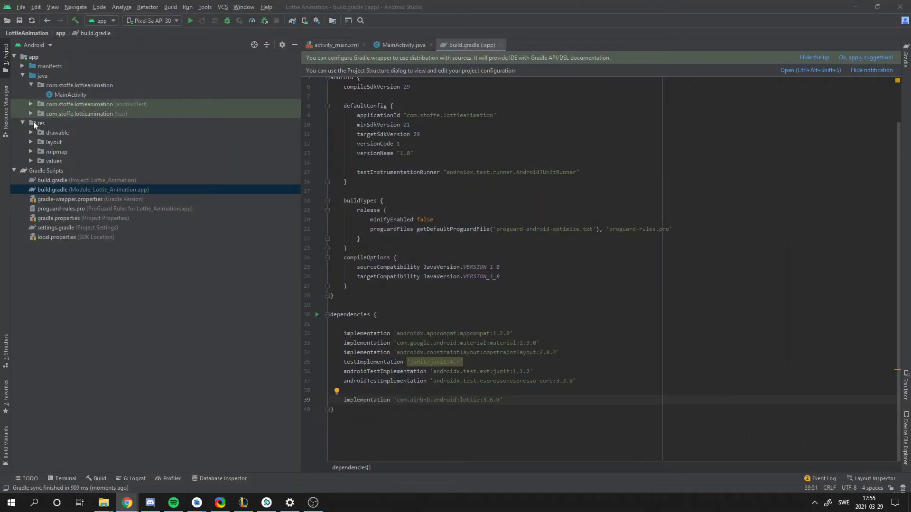
# Create a res/raw directory and move the downloaded Lottie JSON into it.
pyautogui.click(38, 125)
pyautogui.rightClick(45, 125)
pyautogui.moveTo(85, 128)
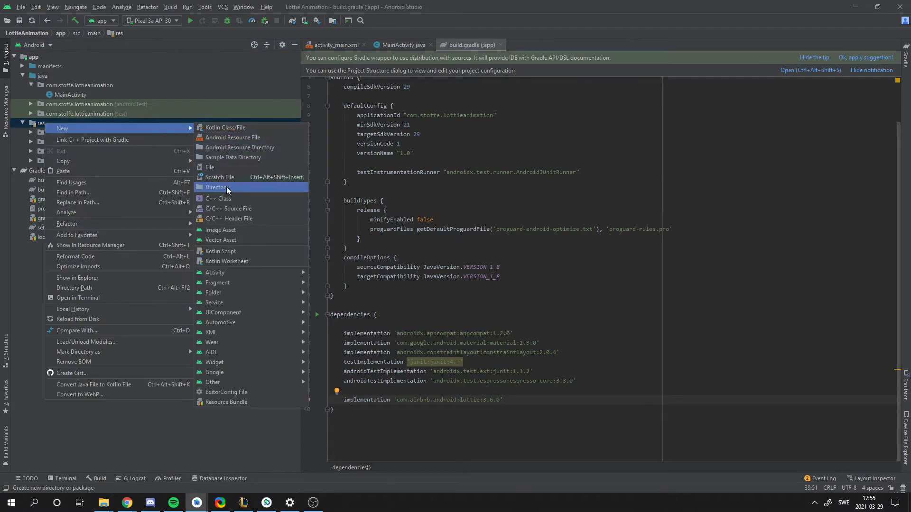
pyautogui.click(227, 187)
pyautogui.write('raw')
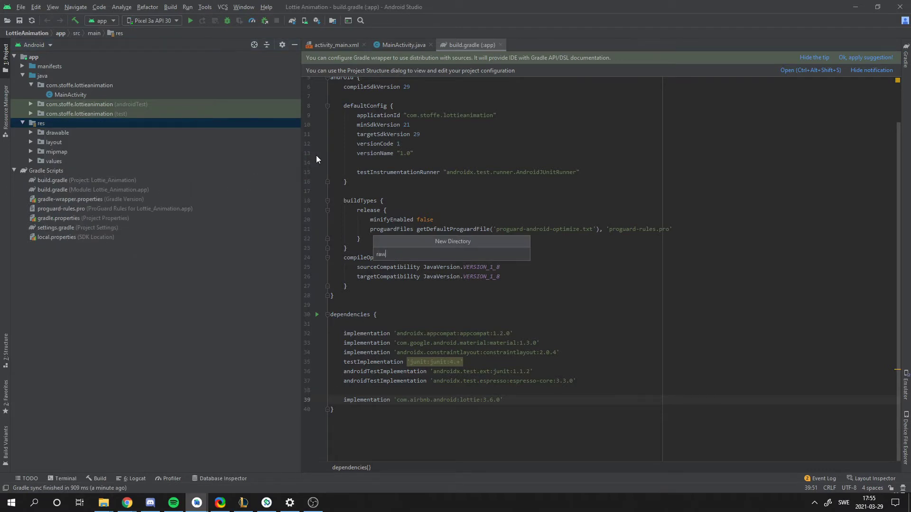
pyautogui.press('Return')
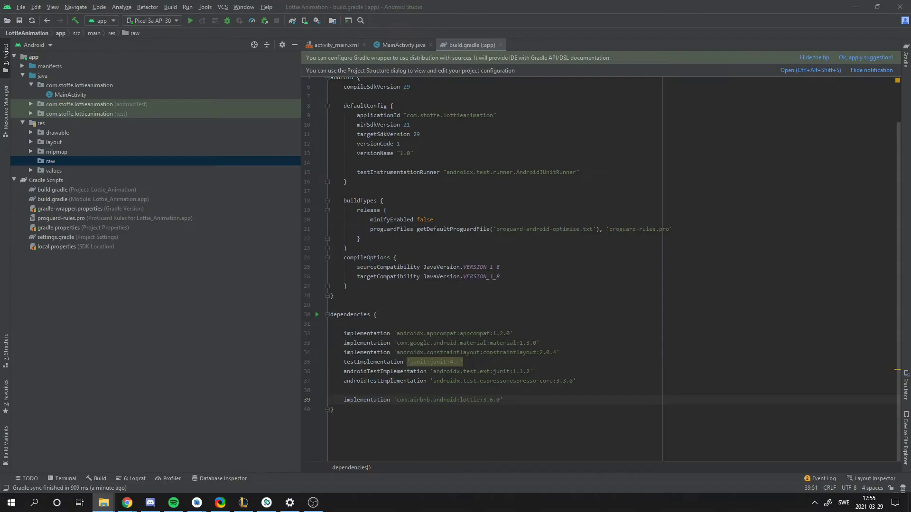
pyautogui.moveTo(473, 334); pyautogui.dragTo(53, 163)
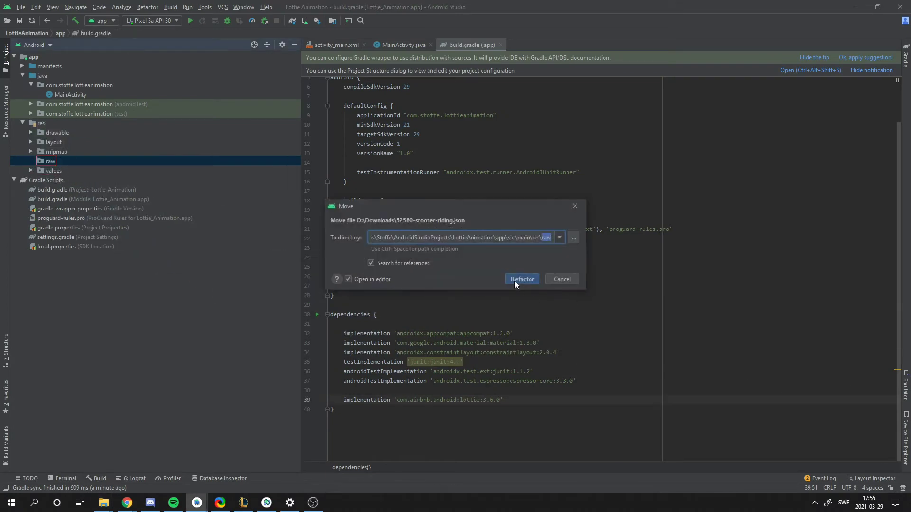
pyautogui.click(515, 280)
# Rename the JSON file in raw to animation.json.
pyautogui.click(31, 162)
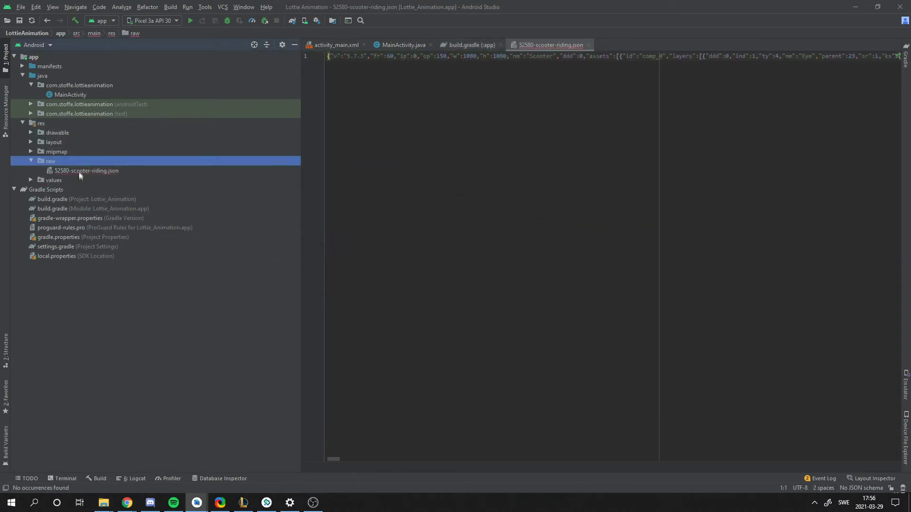
pyautogui.rightClick(77, 171)
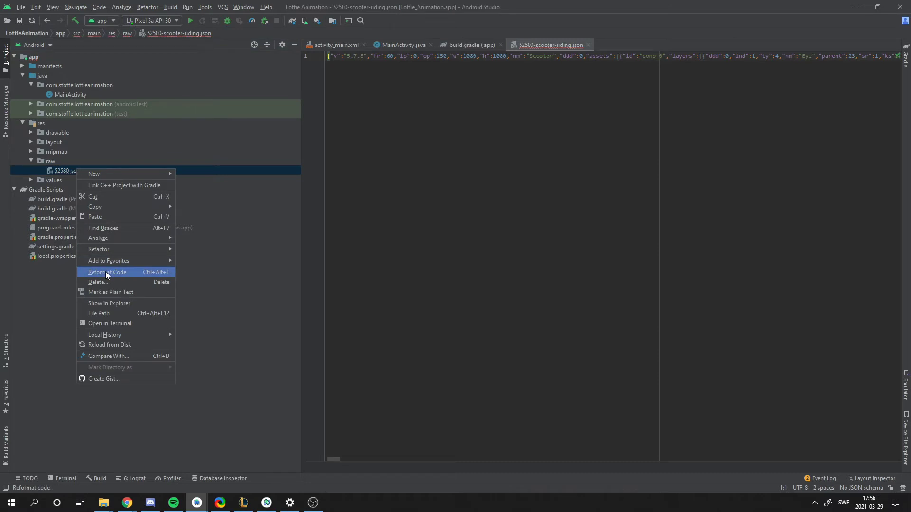
pyautogui.moveTo(98, 249)
pyautogui.click(220, 245)
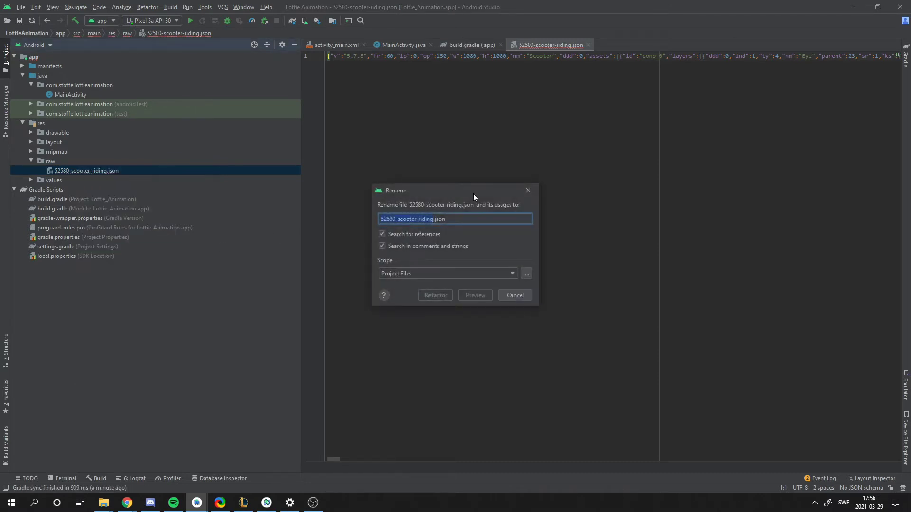
pyautogui.write('animation')
pyautogui.press('Return')
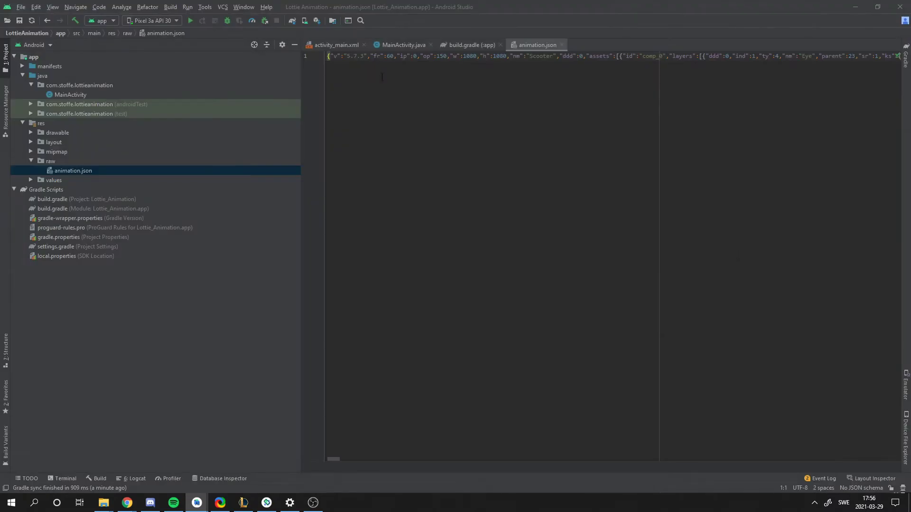
pyautogui.click(332, 45)
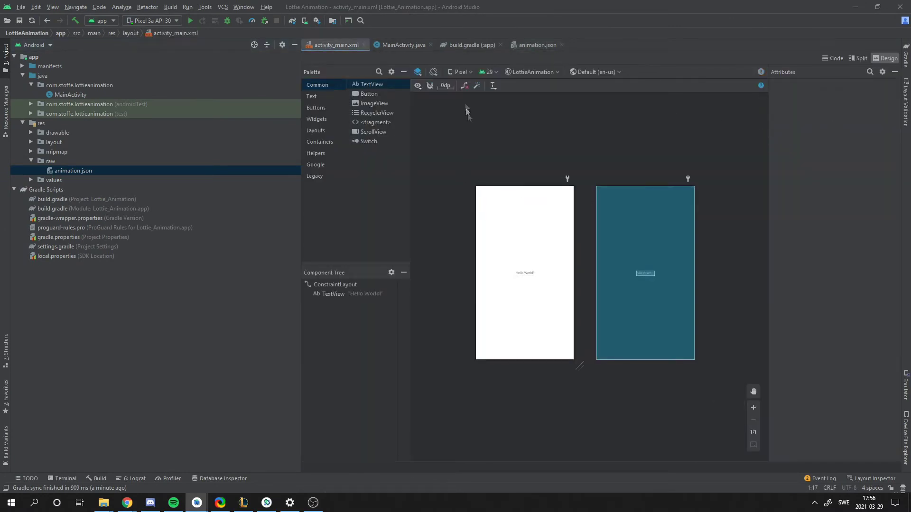
# In the XML code, replace the Hello World TextView with a self-closing LottieAnimationView.
pyautogui.click(858, 58)
pyautogui.moveTo(504, 212); pyautogui.dragTo(332, 145)
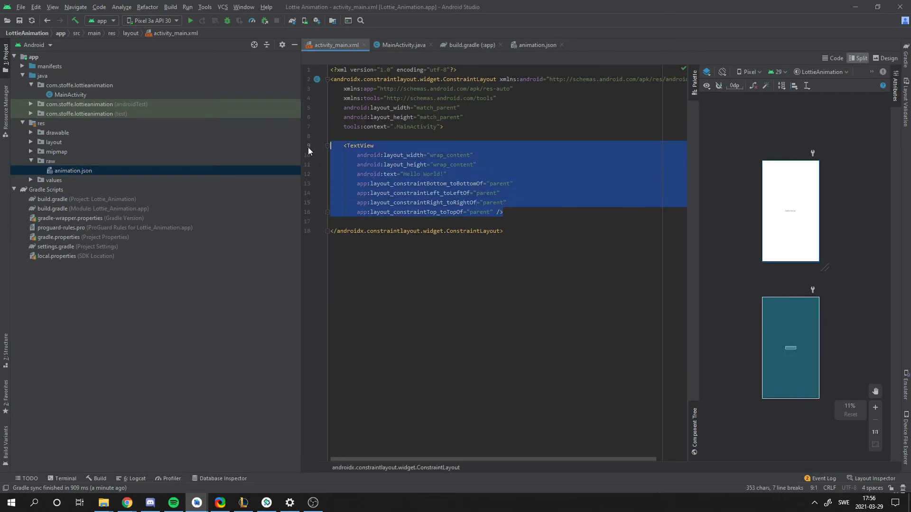
pyautogui.press('Delete')
pyautogui.write('<')
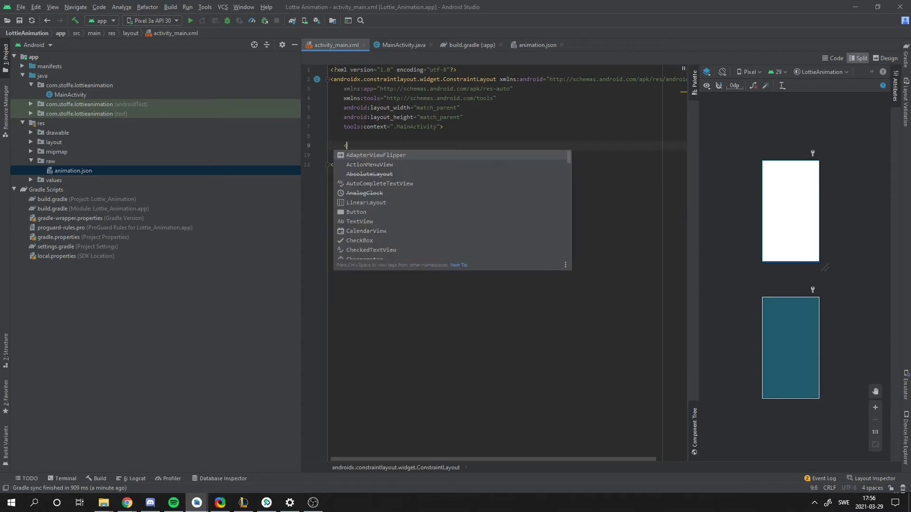
pyautogui.write('com.airb')
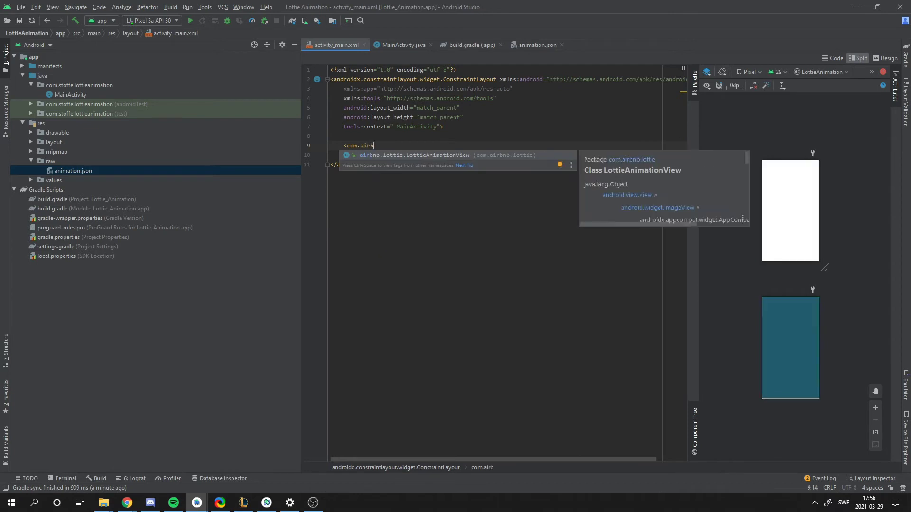
pyautogui.press('Return')
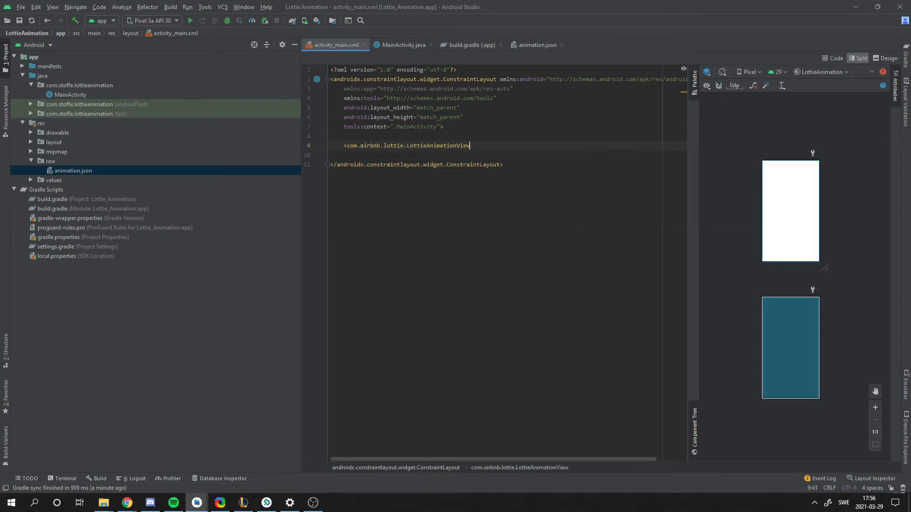
pyautogui.write('>')
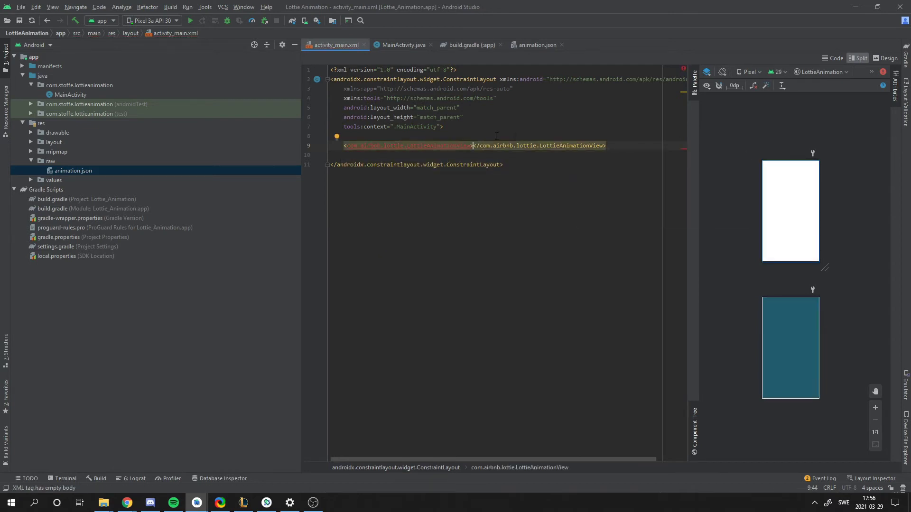
pyautogui.press('BackSpace')
pyautogui.write('/>')
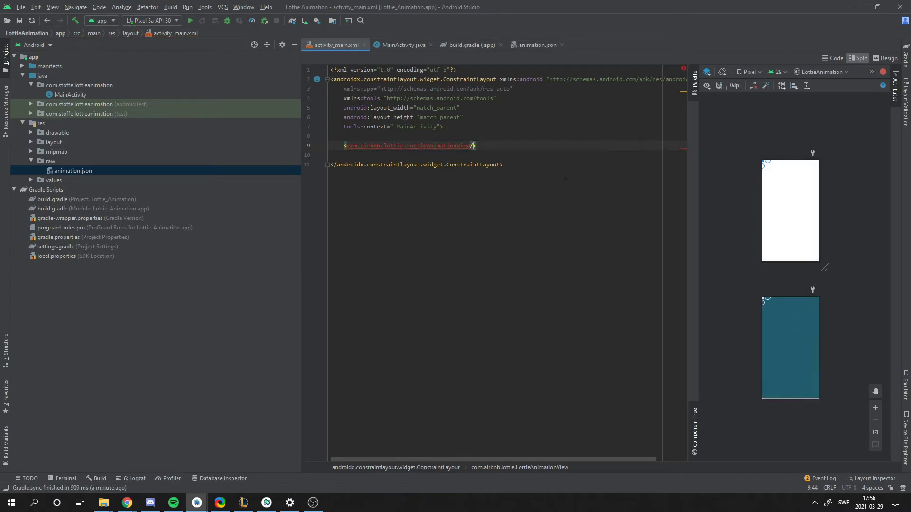
# Put the LottieAnimationView's closing /> on its own line, leaving room for attributes.
pyautogui.press('Return')
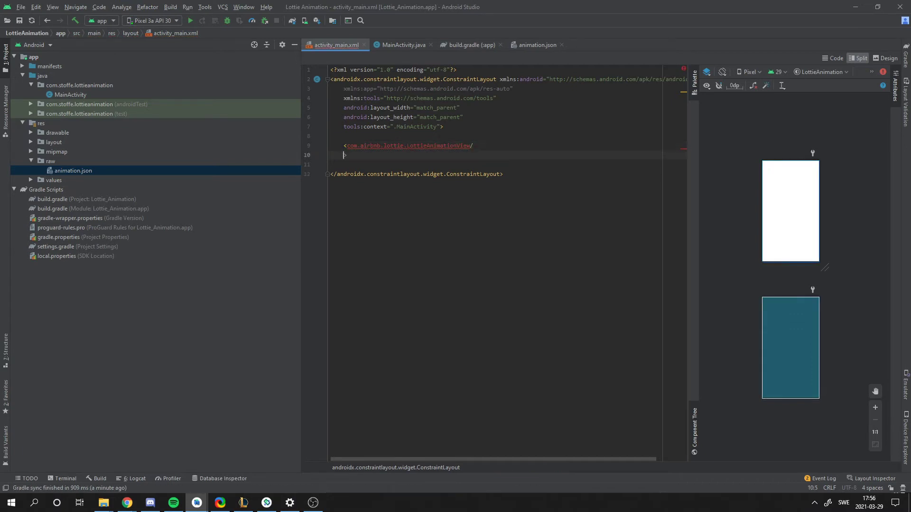
pyautogui.press('BackSpace')
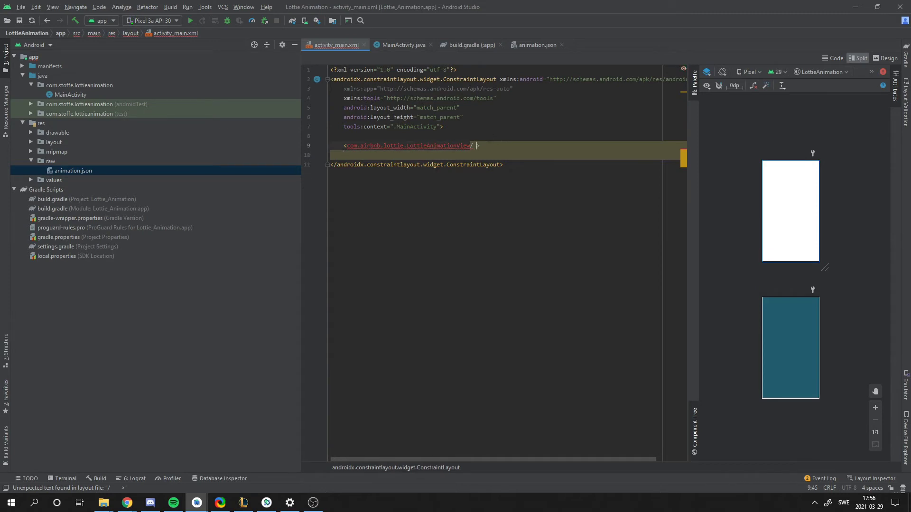
pyautogui.press('Delete')
pyautogui.press('Left')
pyautogui.press('Return')
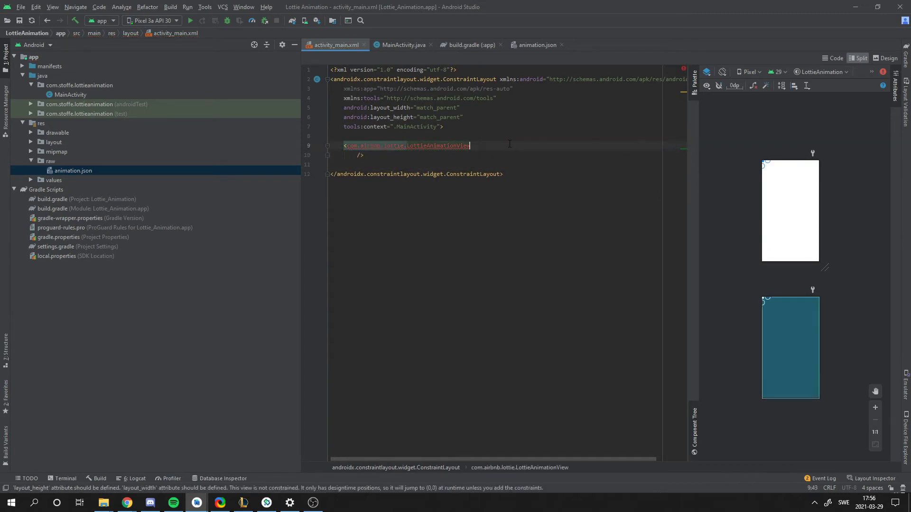
pyautogui.press('Return')
pyautogui.write('layout')
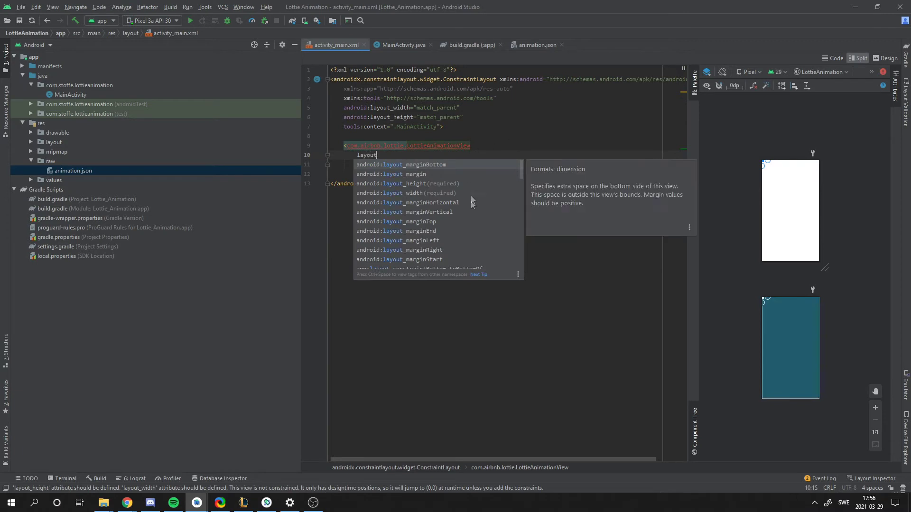
# Add layout_height="wrap_content" and layout_width="match_parent" to the LottieAnimationView.
pyautogui.click(438, 183)
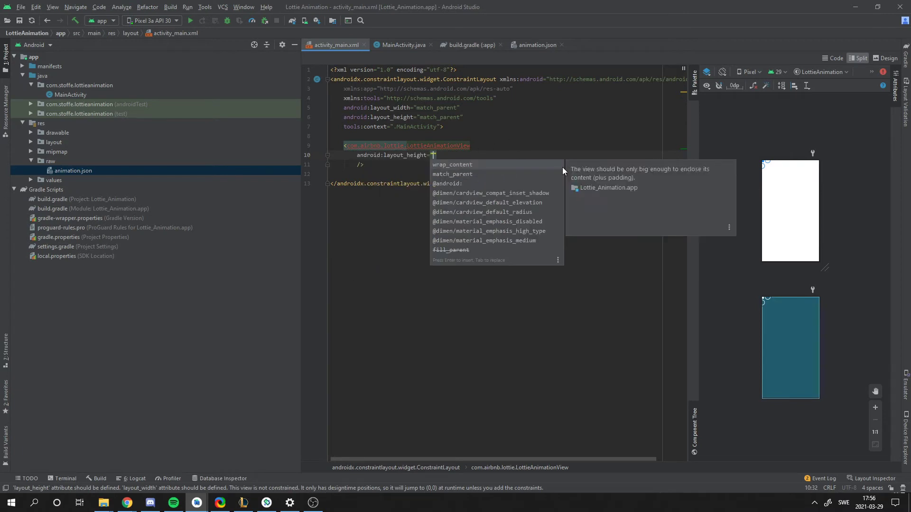
pyautogui.press('Return')
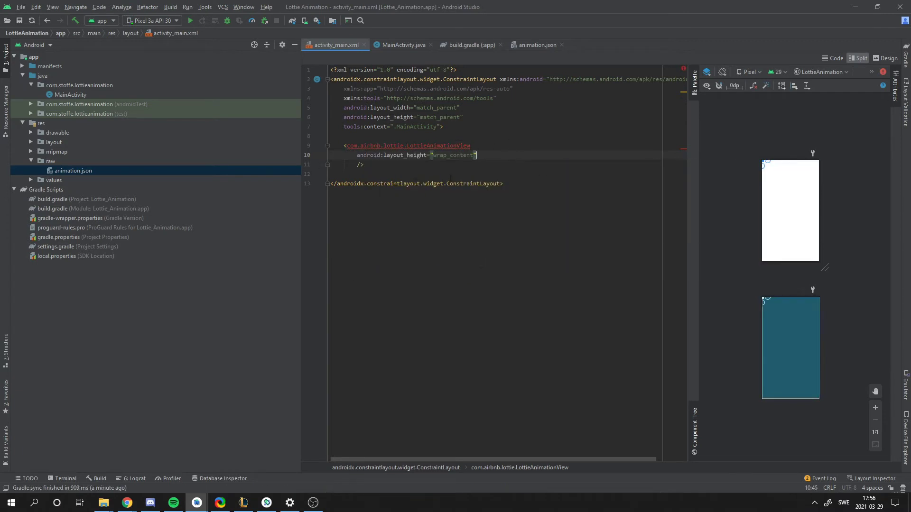
pyautogui.press('Return')
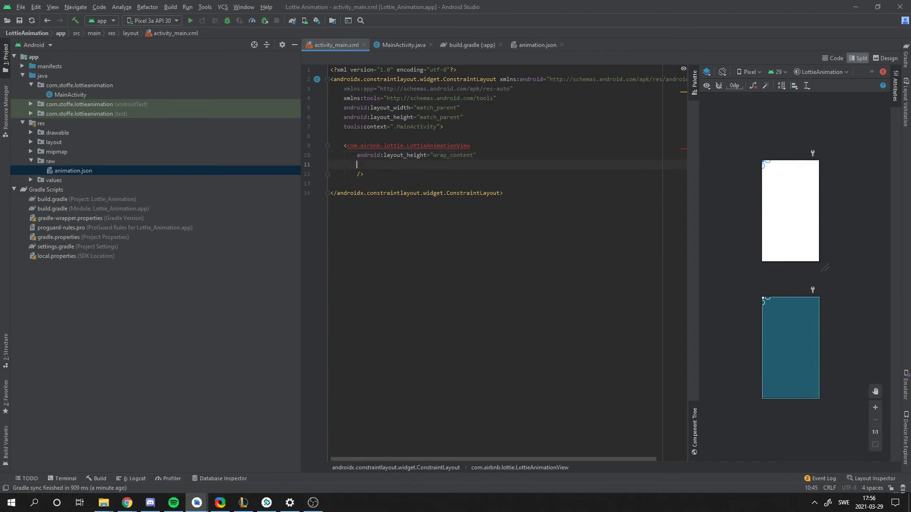
pyautogui.write('layout_w')
pyautogui.press('Return')
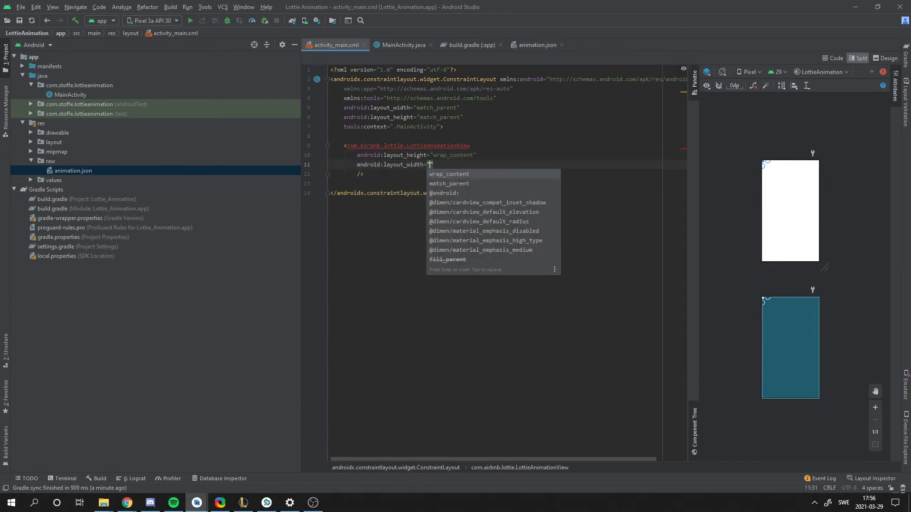
pyautogui.write('ma')
pyautogui.press('Return')
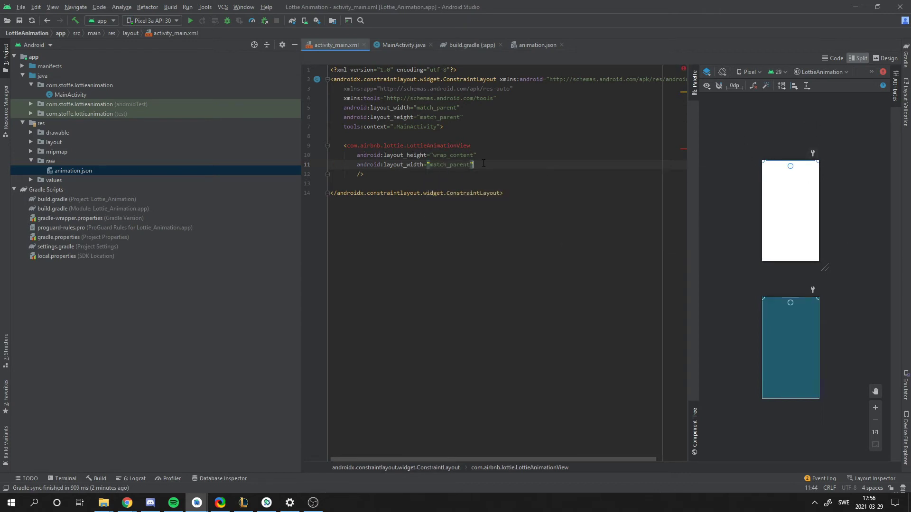
pyautogui.press('Return')
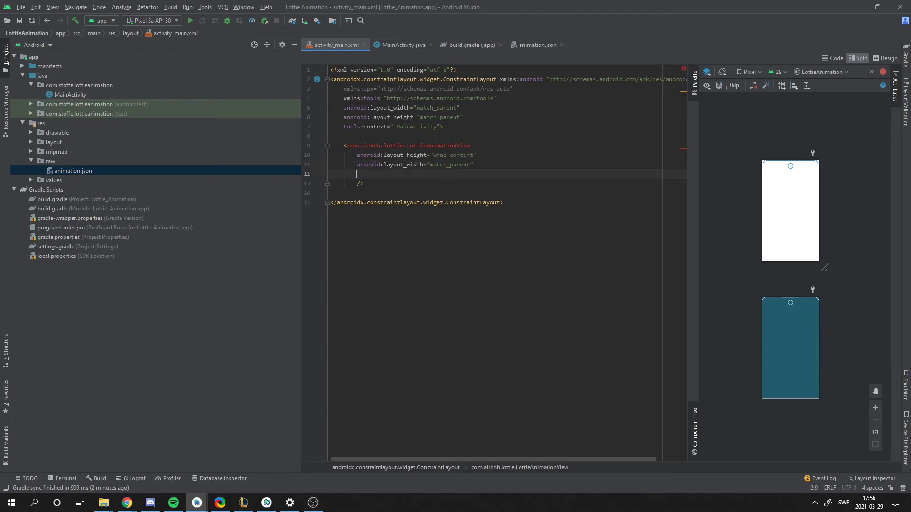
pyautogui.write('raw')
pyautogui.press('Return')
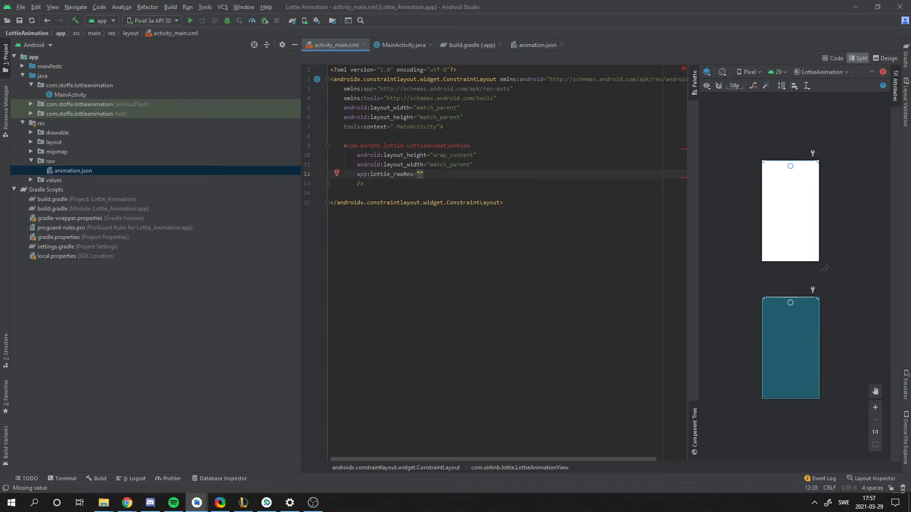
pyautogui.write('@')
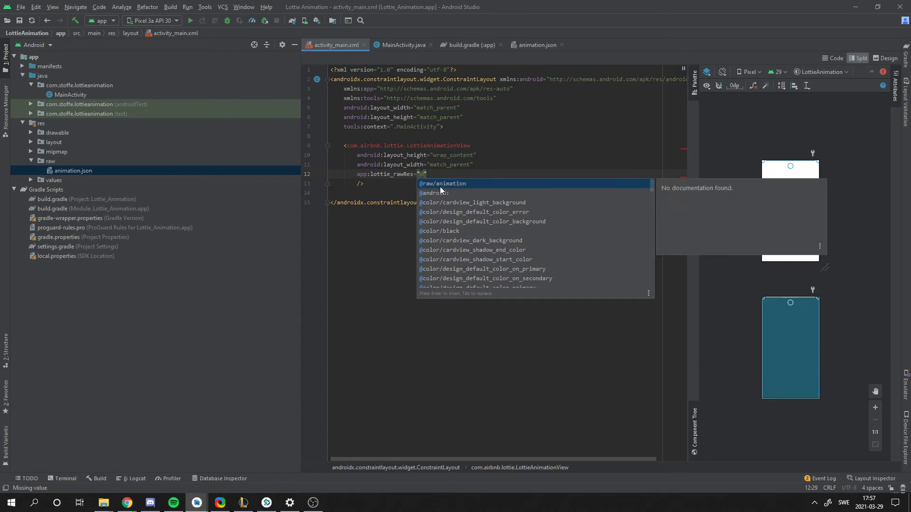
pyautogui.click(441, 186)
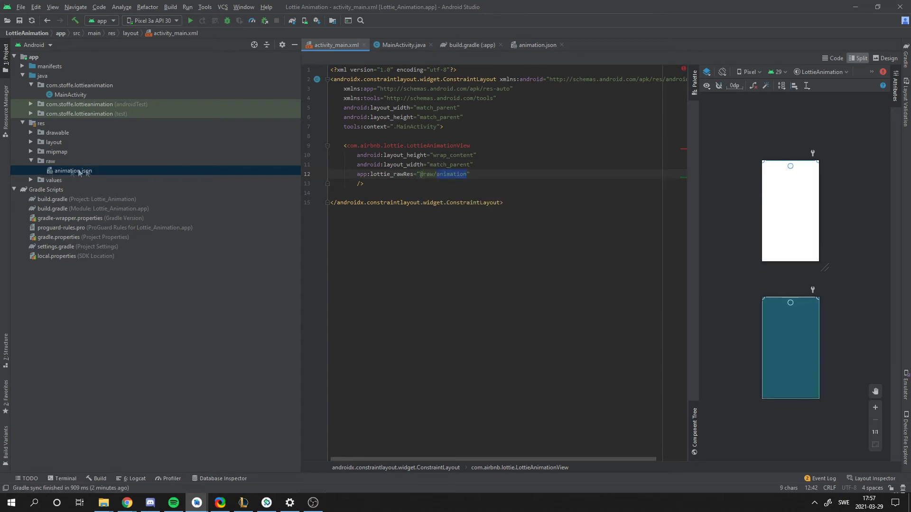
pyautogui.press('Return')
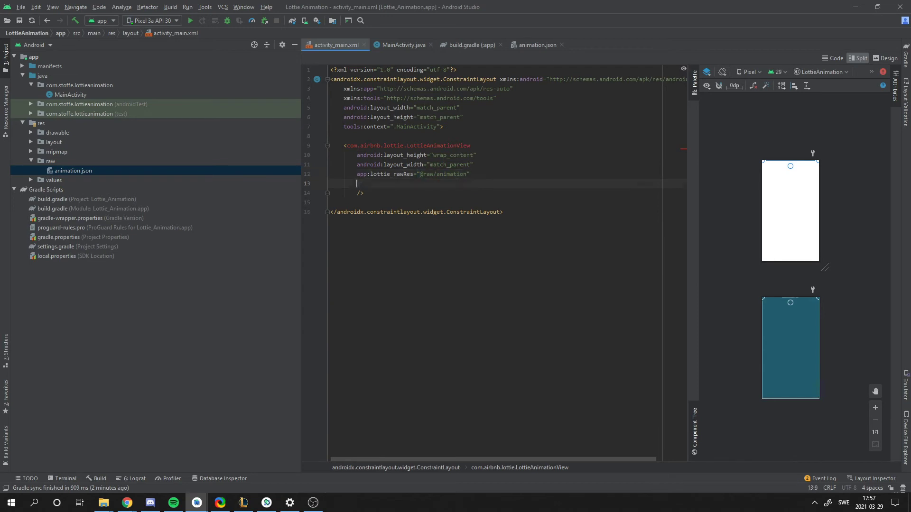
pyautogui.write('loop')
# Add app:lottie_loop="true" and app:lottie_autoPlay="true" to the view.
pyautogui.press('Return')
pyautogui.press('Return')
pyautogui.press('End')
pyautogui.press('Return')
pyautogui.write('a')
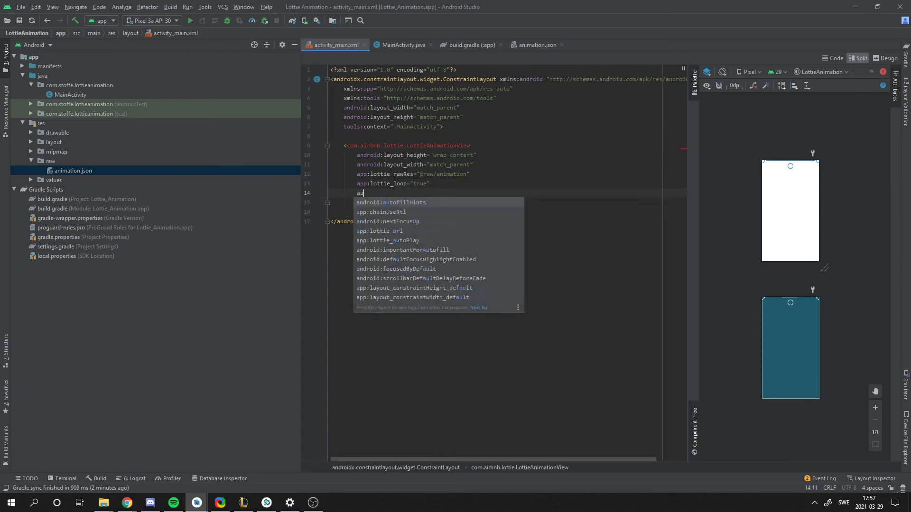
pyautogui.write('uto')
pyautogui.click(430, 213)
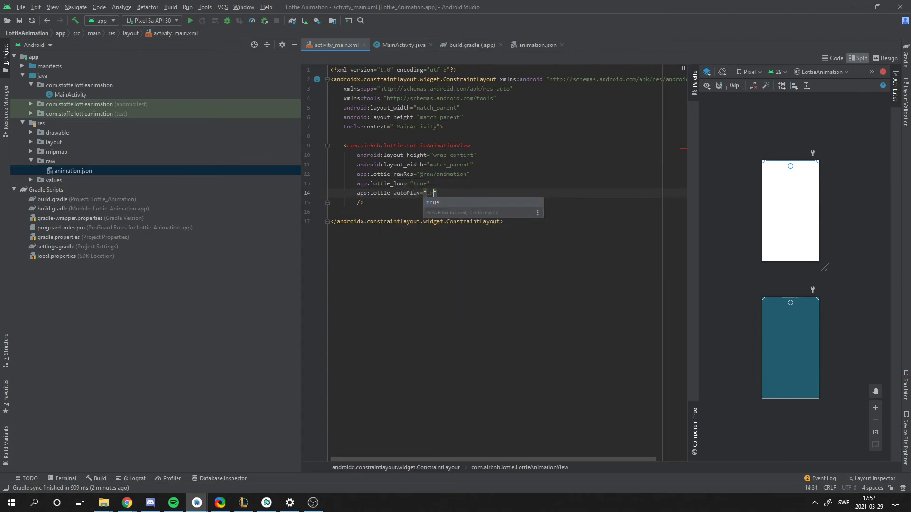
pyautogui.press('Return')
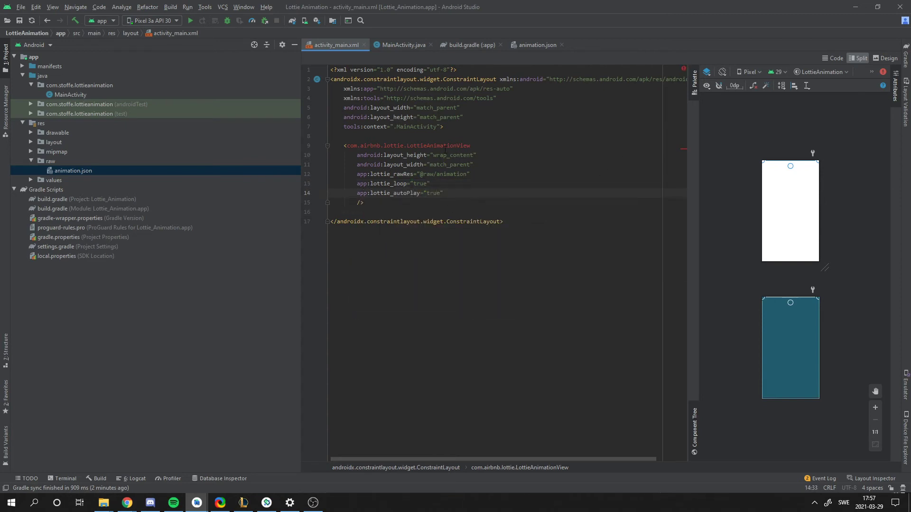
# Change the root ConstraintLayout to LinearLayout, reformat the XML, and run 'app'.
pyautogui.moveTo(496, 79); pyautogui.dragTo(358, 79)
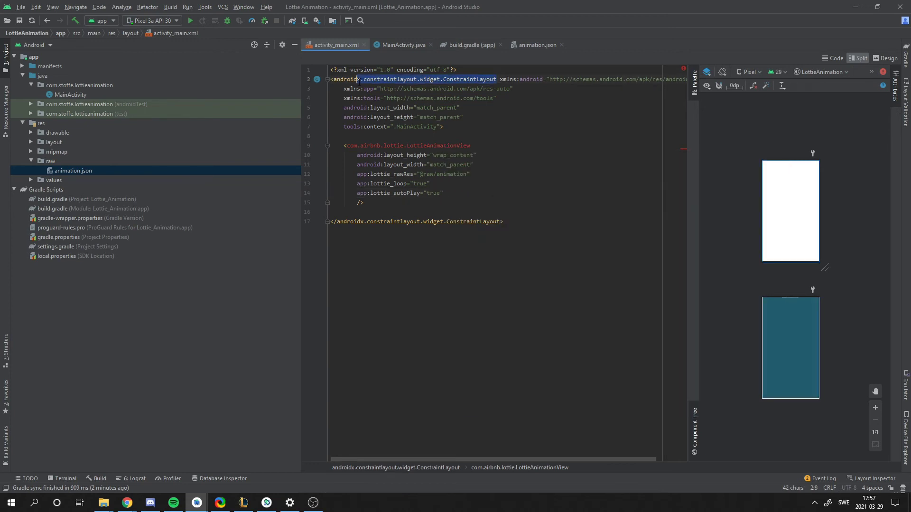
pyautogui.write('LinearLayout')
pyautogui.press('Return')
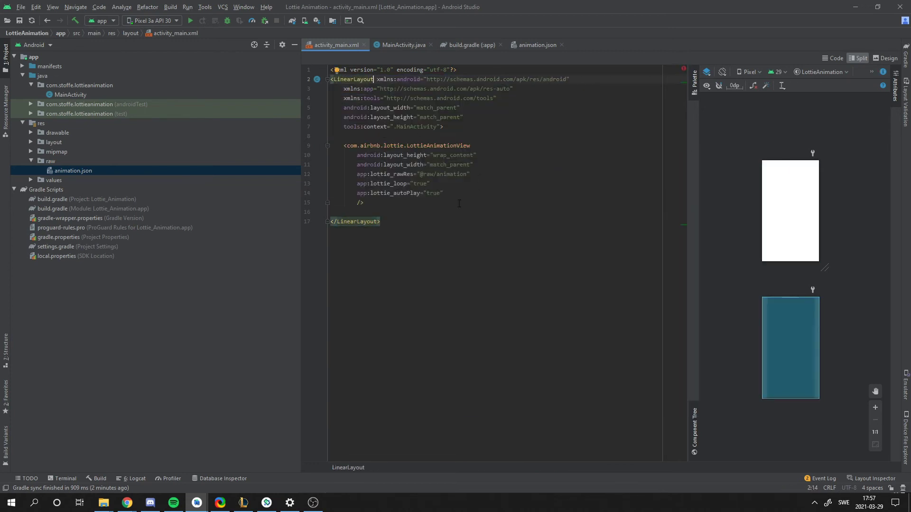
pyautogui.hotkey('ctrl', 'alt', 'l')
pyautogui.click(459, 135)
pyautogui.click(192, 21)
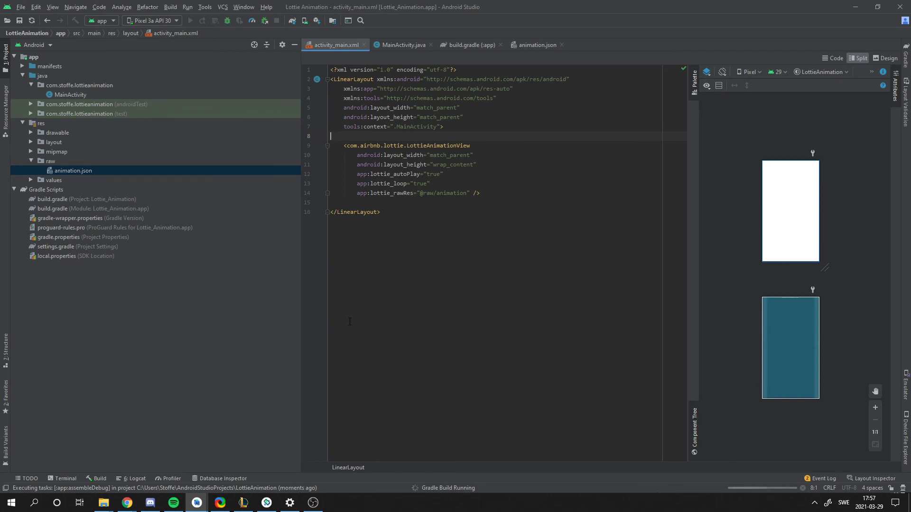
# Bring up the emulator and shift it right to watch the scooter animation.
pyautogui.click(267, 503)
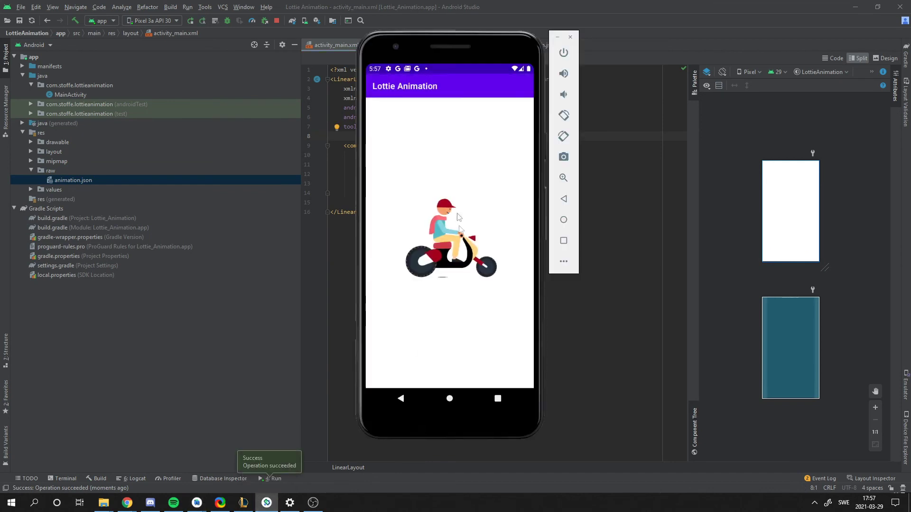
pyautogui.moveTo(451, 116); pyautogui.dragTo(509, 127)
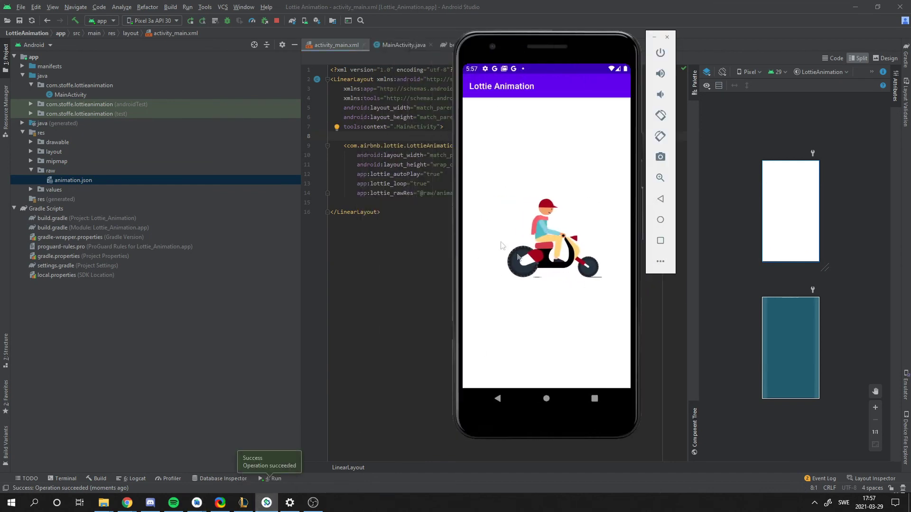
pyautogui.moveTo(498, 64); pyautogui.dragTo(560, 57)
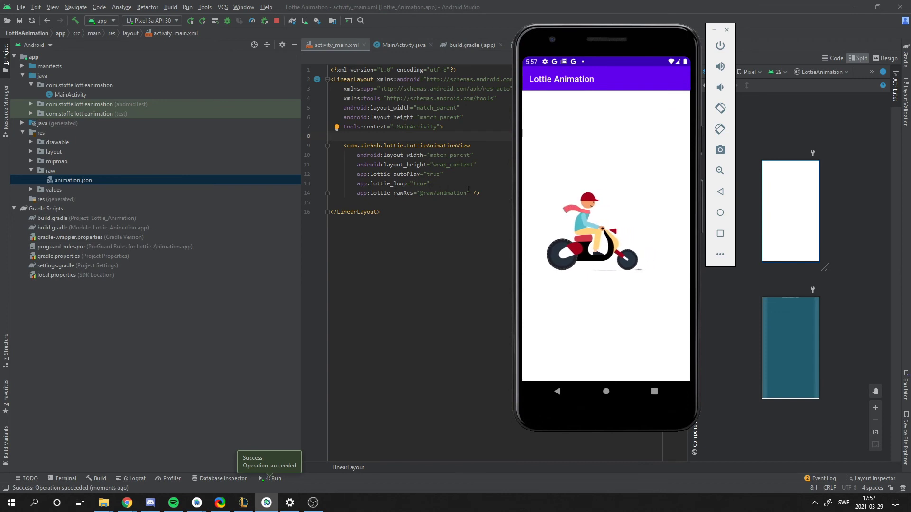
# Review the lottie_autoPlay line in the layout XML, then return to the emulator.
pyautogui.click(463, 174)
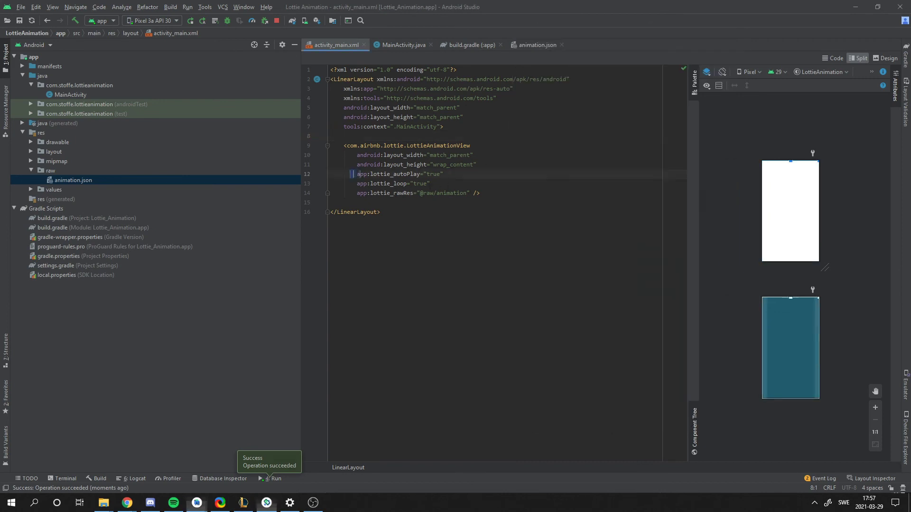
pyautogui.moveTo(350, 174); pyautogui.dragTo(463, 173)
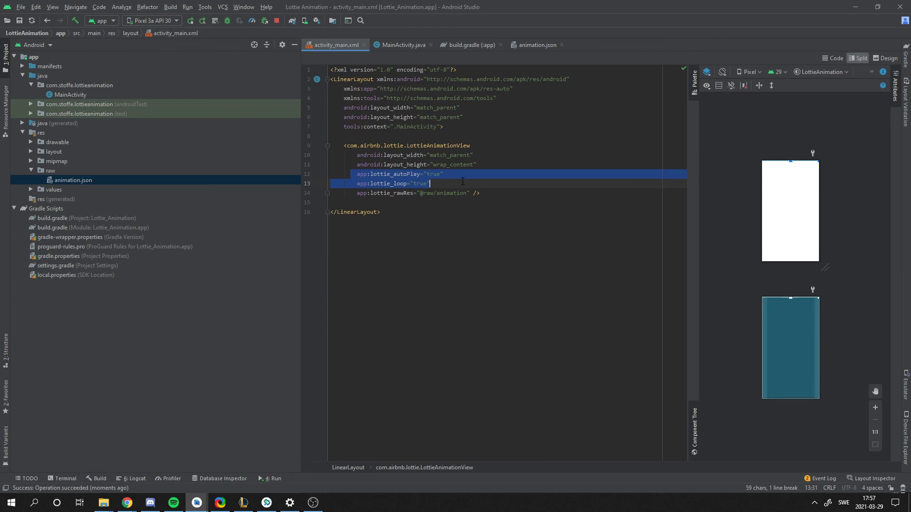
pyautogui.click(462, 184)
pyautogui.moveTo(454, 175); pyautogui.dragTo(376, 175)
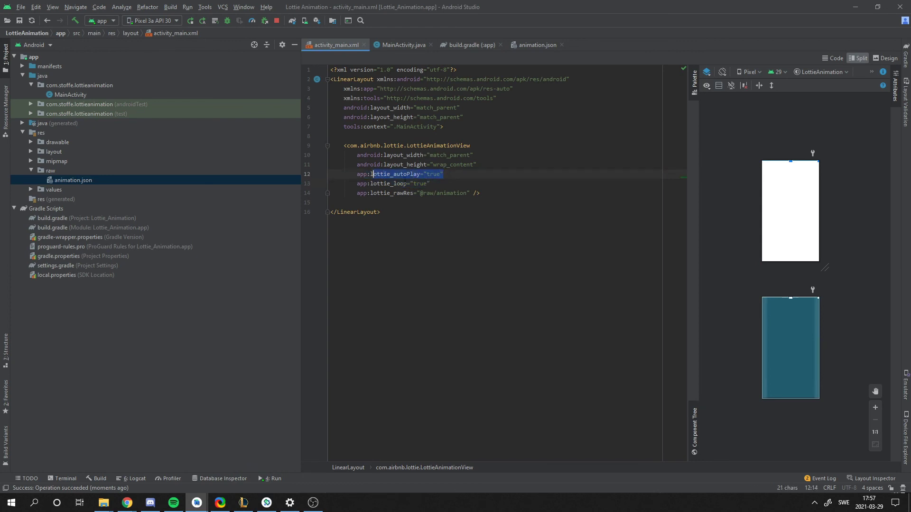
pyautogui.click(267, 502)
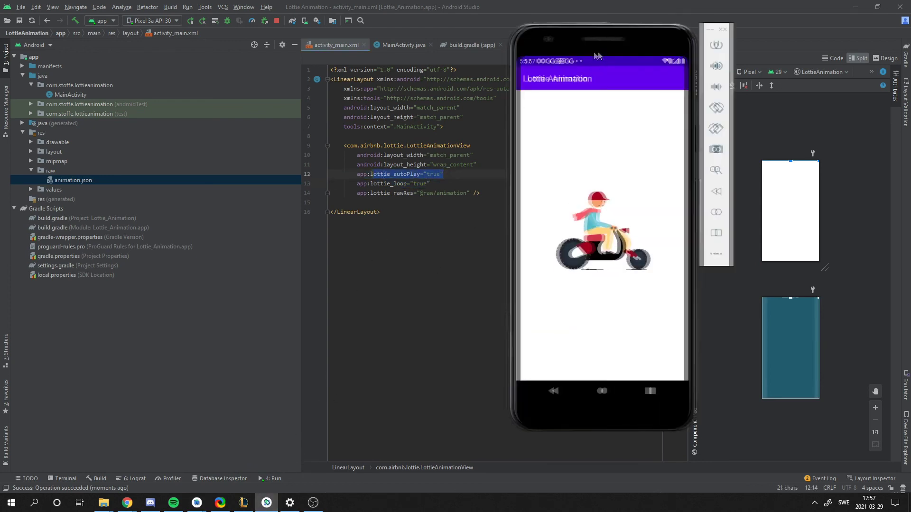
pyautogui.moveTo(469, 74); pyautogui.dragTo(472, 63)
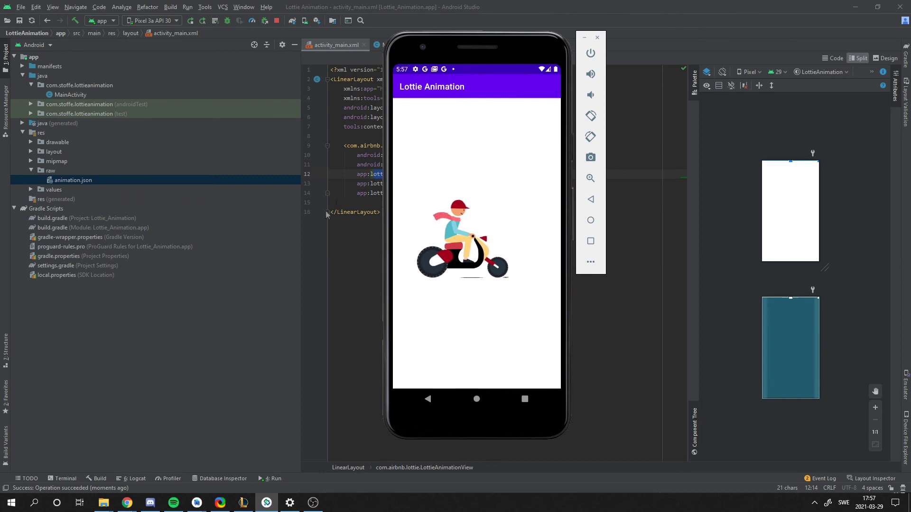
pyautogui.moveTo(473, 63); pyautogui.dragTo(535, 61)
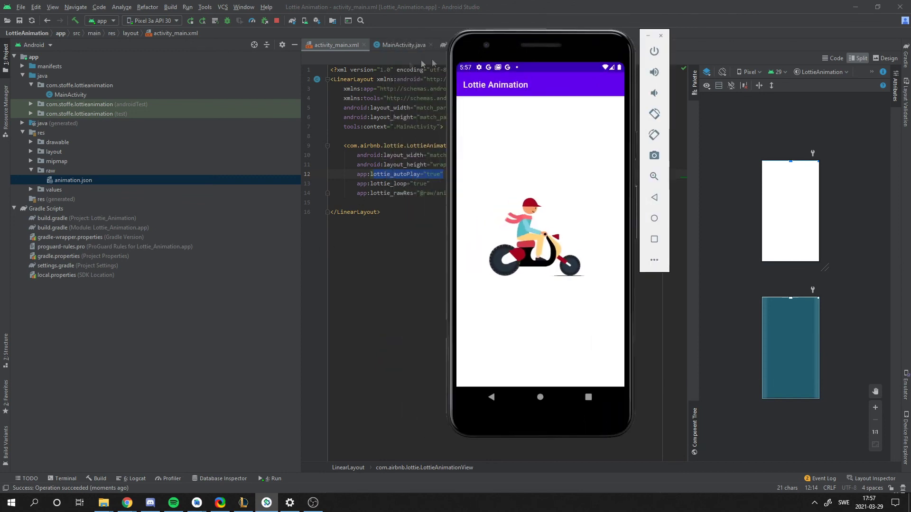